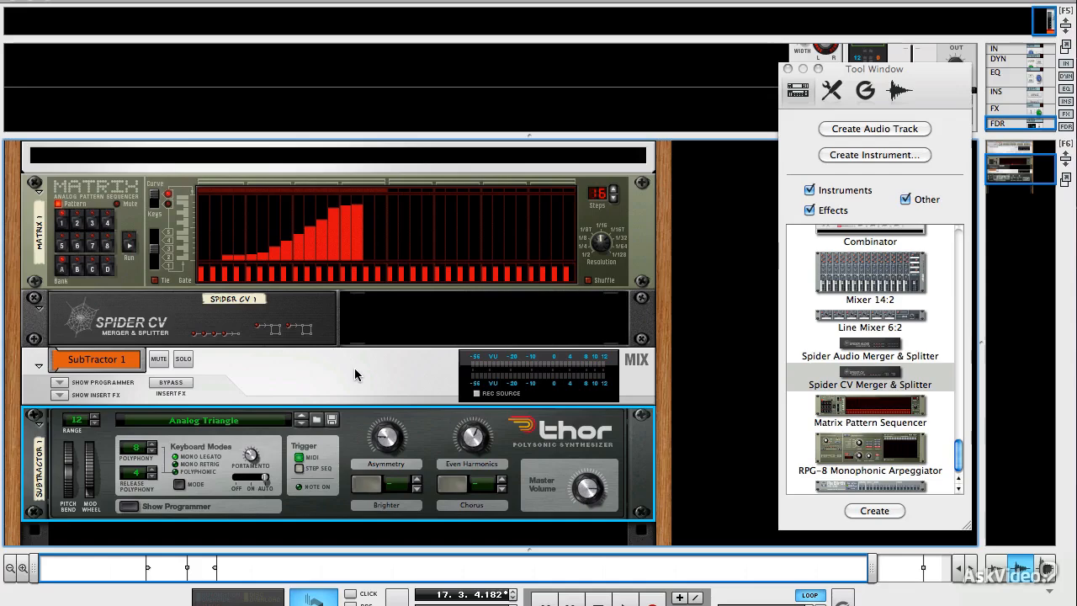
Step: Raise the second step's note in the Matrix key pattern to the height of the thirteenth step's note, and return to curve editing
{"action": "scroll", "coordinate": [354, 368], "scroll_direction": "up", "scroll_amount": 3}
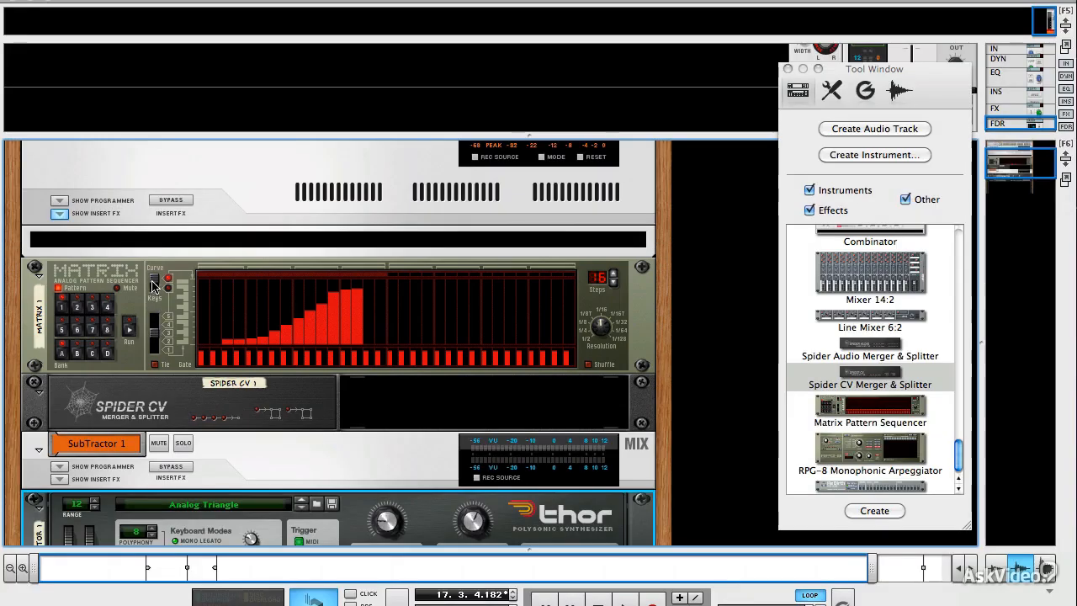
{"action": "left_click", "coordinate": [154, 281]}
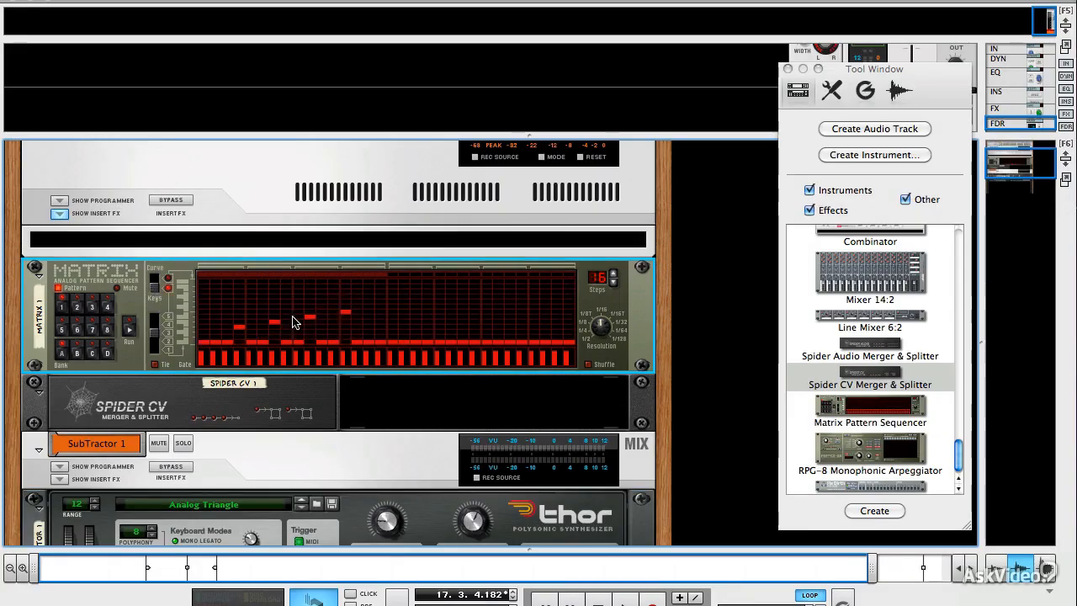
{"action": "left_click", "coordinate": [216, 312]}
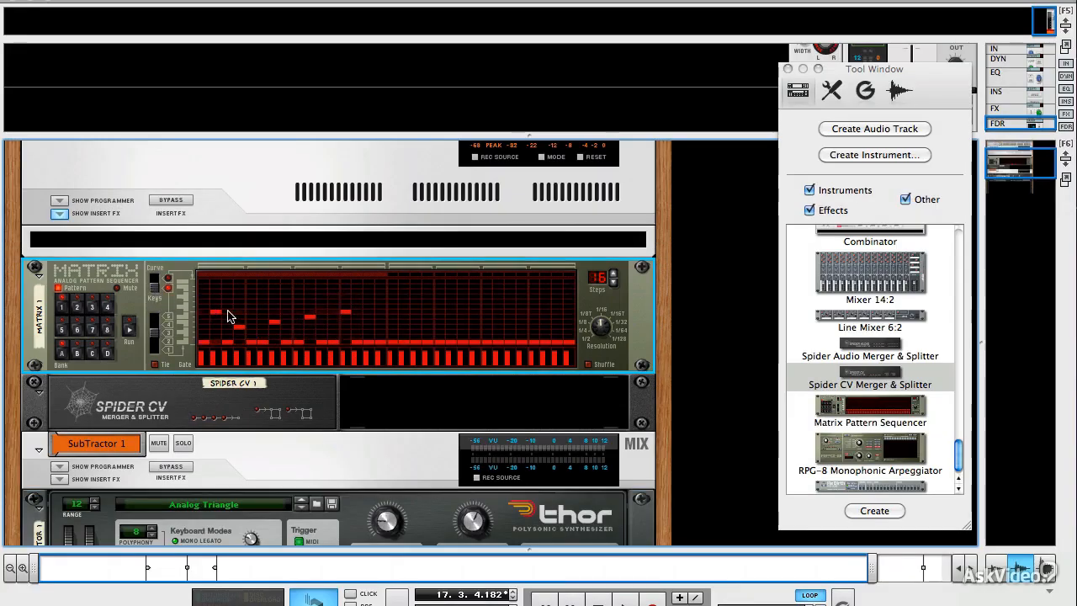
{"action": "left_click", "coordinate": [171, 299]}
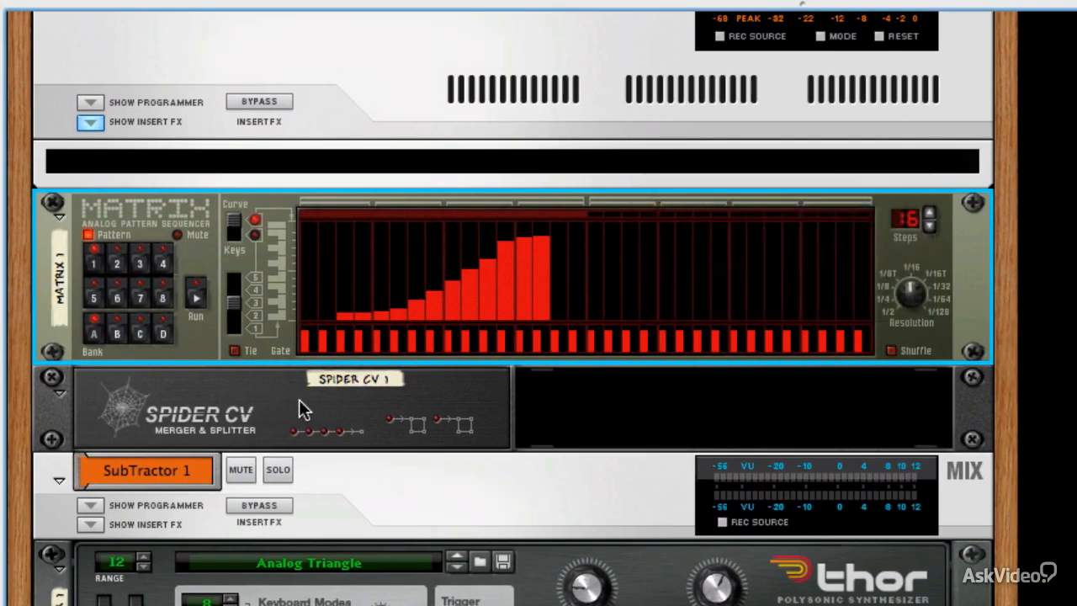
Step: Flip the rack to its rear and examine the CV cabling from the Matrix through Spider CV 1 to the Thor
{"action": "key", "text": "Tab"}
{"action": "scroll", "coordinate": [296, 399], "scroll_direction": "up", "scroll_amount": 3}
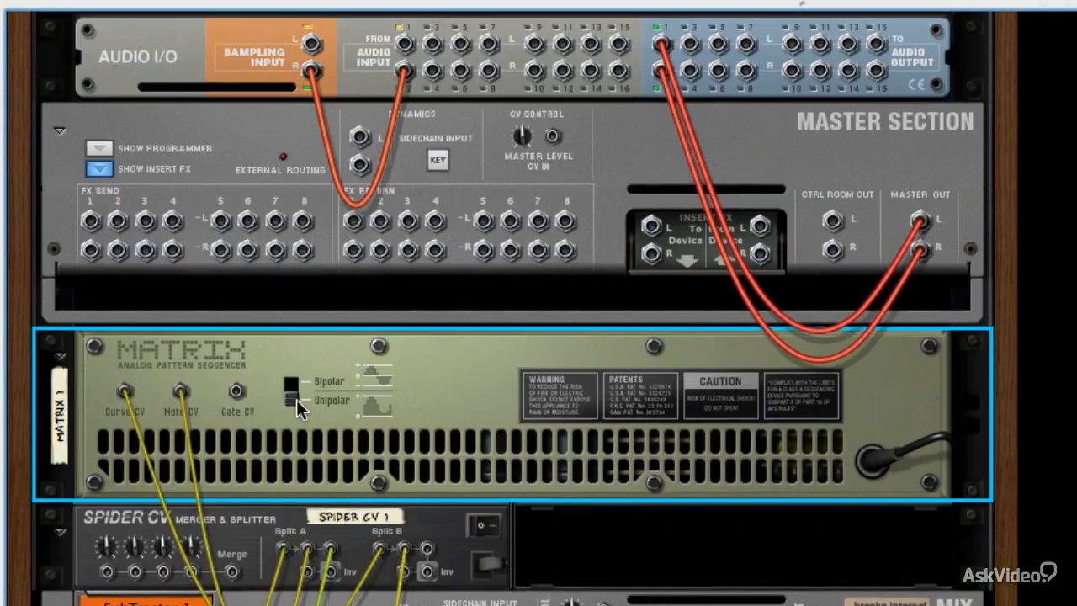
{"action": "scroll", "coordinate": [297, 399], "scroll_direction": "down", "scroll_amount": 5}
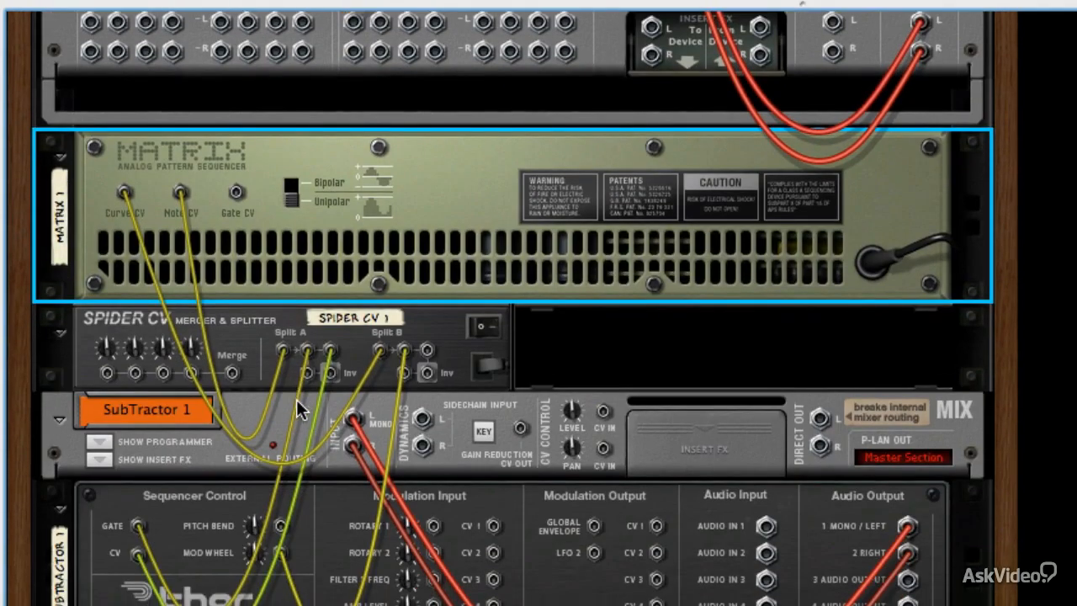
{"action": "scroll", "coordinate": [296, 399], "scroll_direction": "down", "scroll_amount": 1}
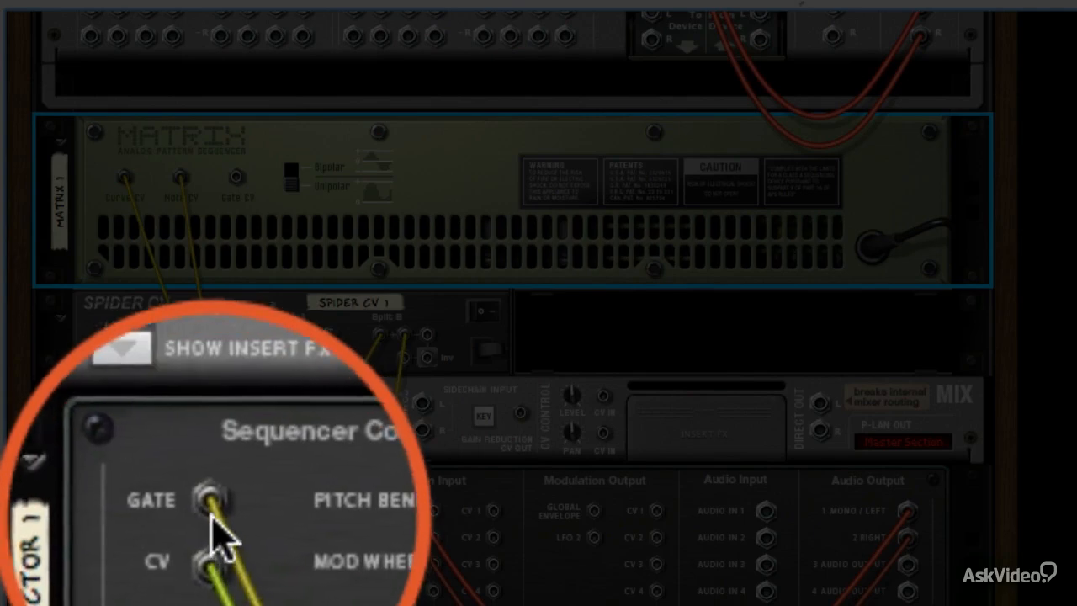
{"action": "scroll", "coordinate": [212, 482], "scroll_direction": "down", "scroll_amount": 1}
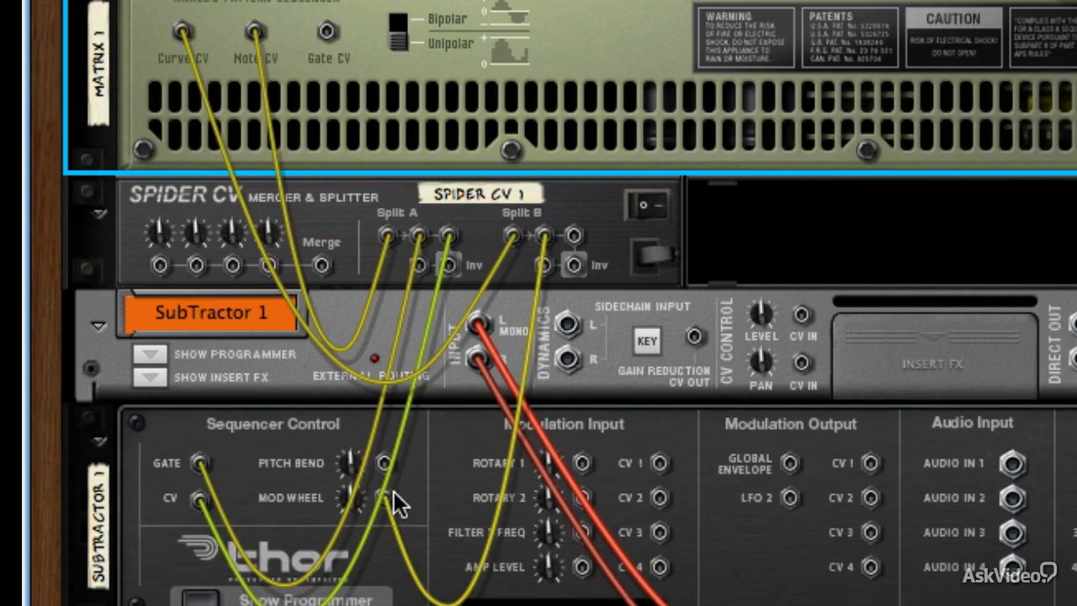
Step: Try routing Spider CV 1's Split B Output 2 to the Thor's Modulation Input CV 1
{"action": "left_click", "coordinate": [573, 236]}
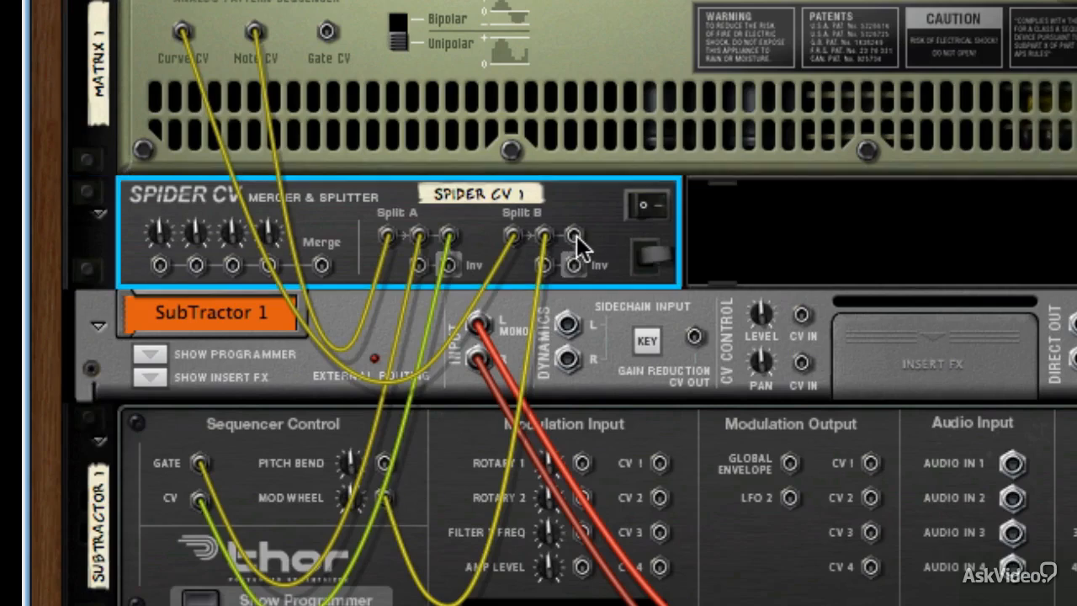
{"action": "left_click_drag", "start_coordinate": [576, 235], "coordinate": [658, 465]}
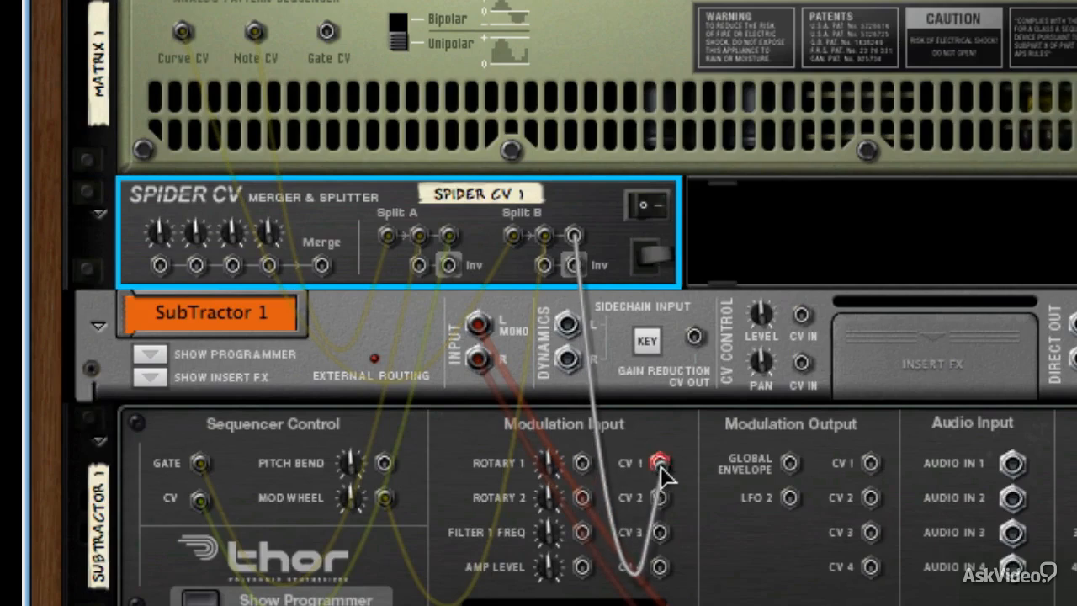
{"action": "left_click_drag", "start_coordinate": [660, 475], "coordinate": [572, 244]}
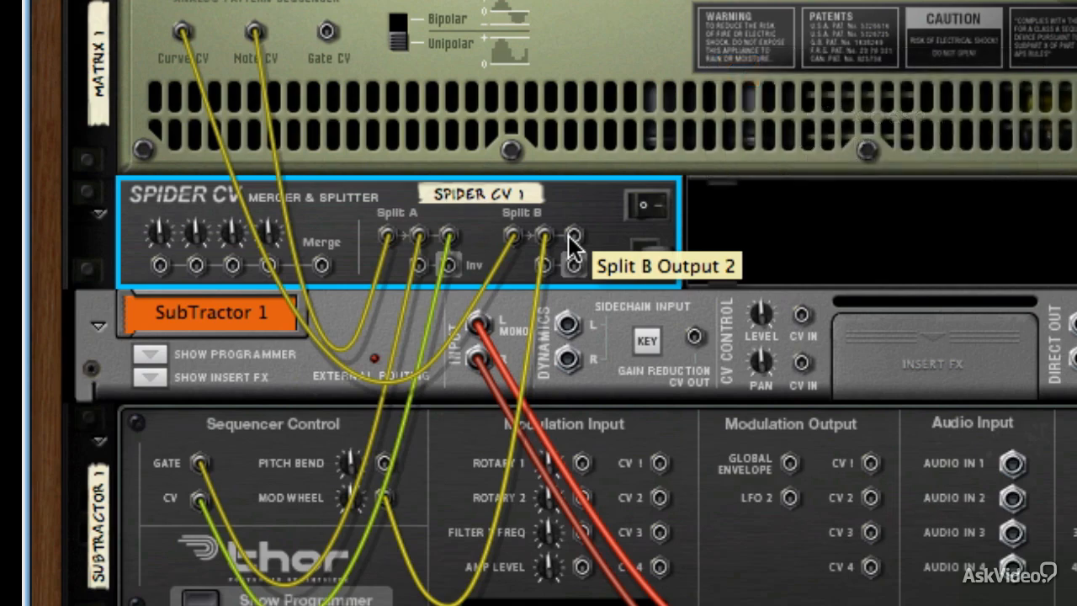
Step: Run the Matrix from the rack front and redraw its first four key notes, step 2 one row lower and step 3 one row higher; stop playback
{"action": "key", "text": "Tab"}
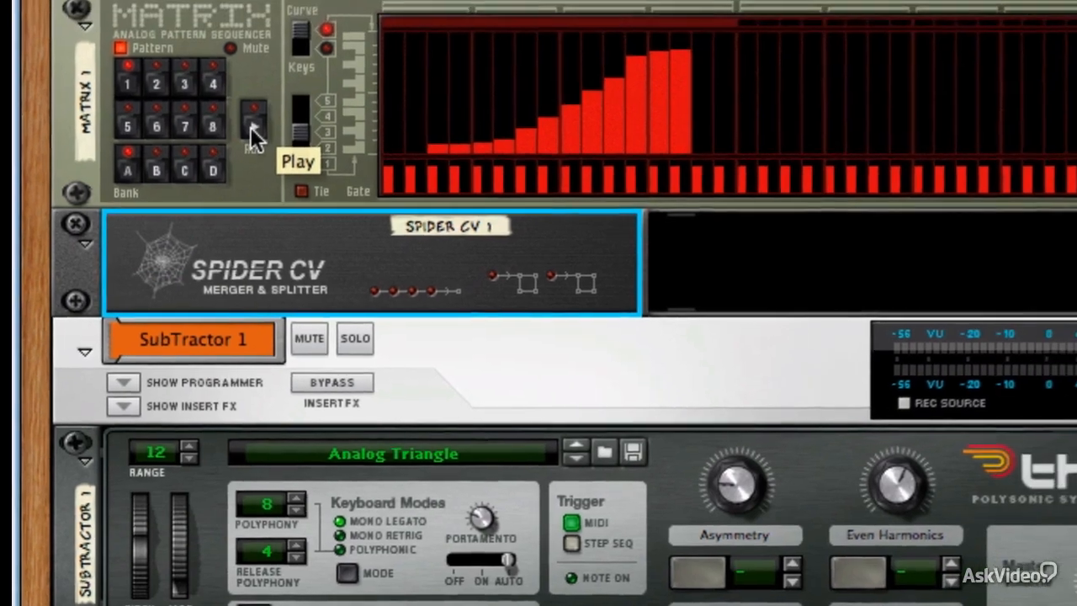
{"action": "left_click", "coordinate": [272, 97]}
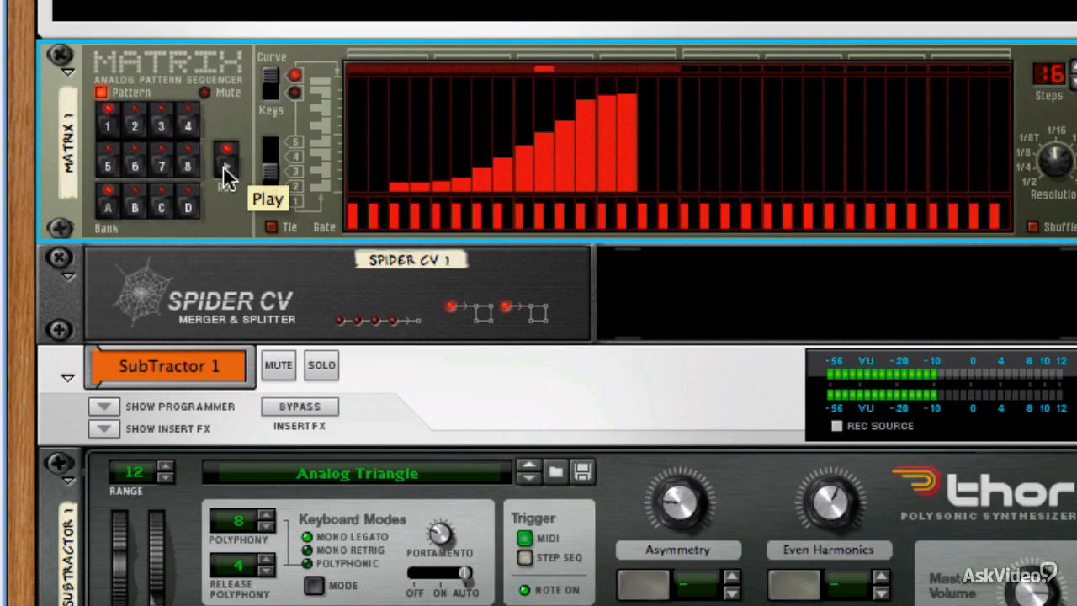
{"action": "left_click", "coordinate": [270, 88]}
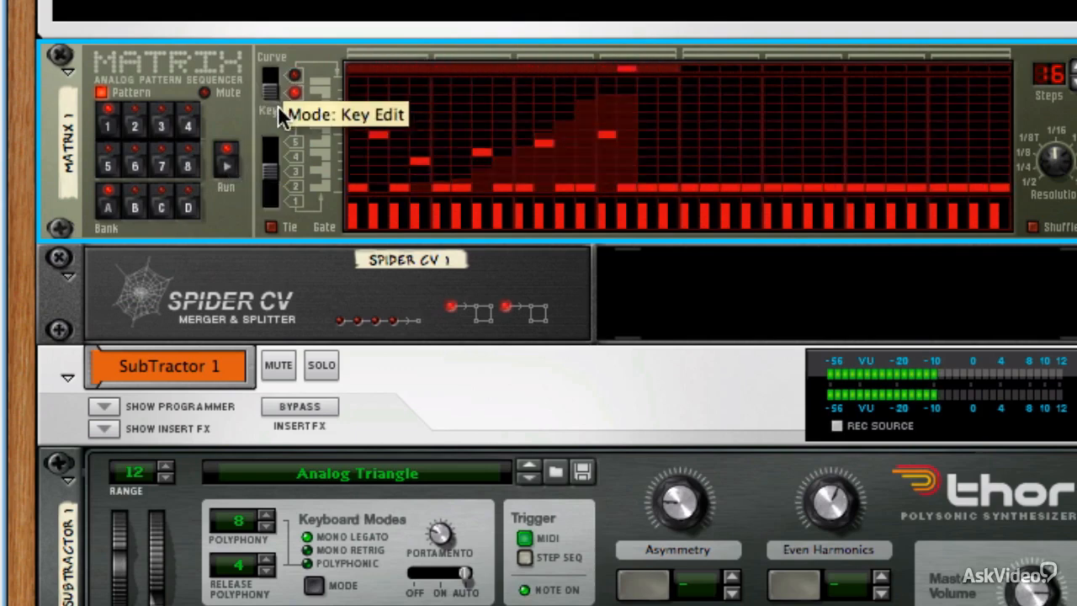
{"action": "left_click", "coordinate": [377, 162]}
{"action": "left_click_drag", "start_coordinate": [413, 162], "coordinate": [398, 162]}
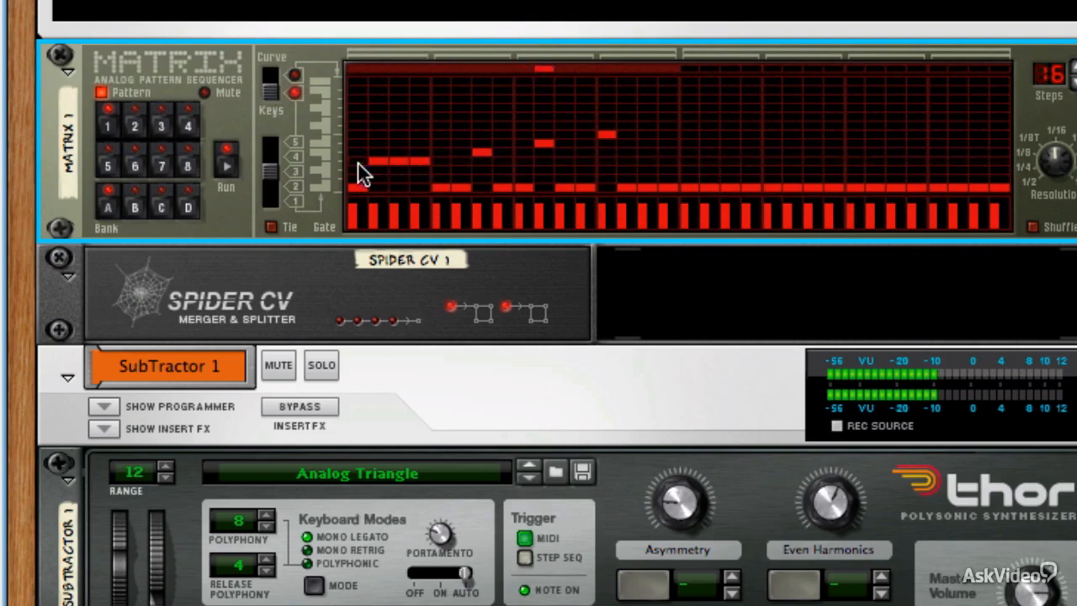
{"action": "left_click", "coordinate": [357, 162]}
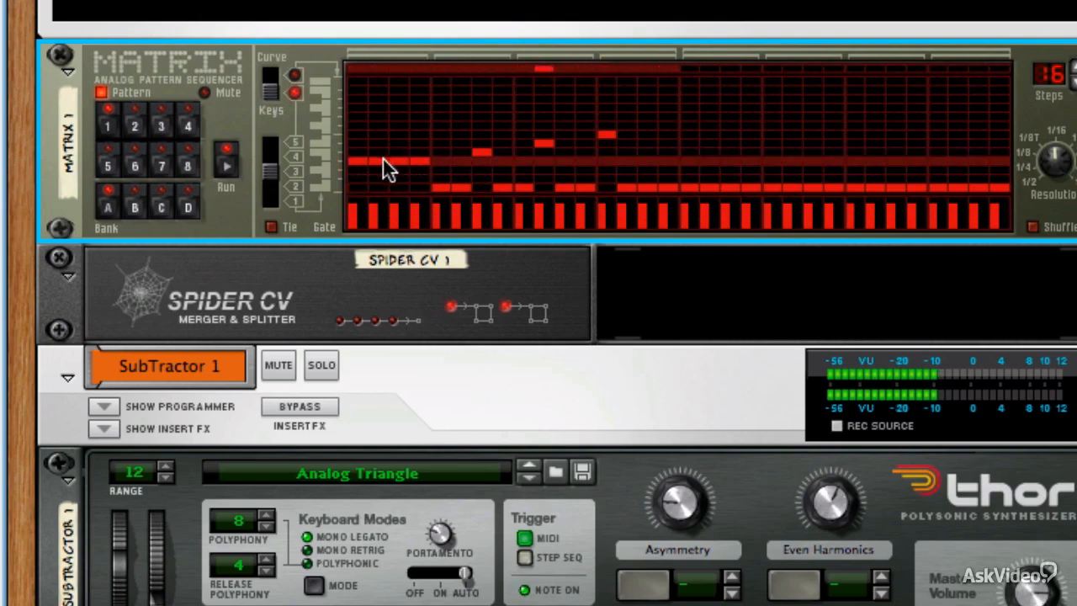
{"action": "left_click", "coordinate": [383, 169]}
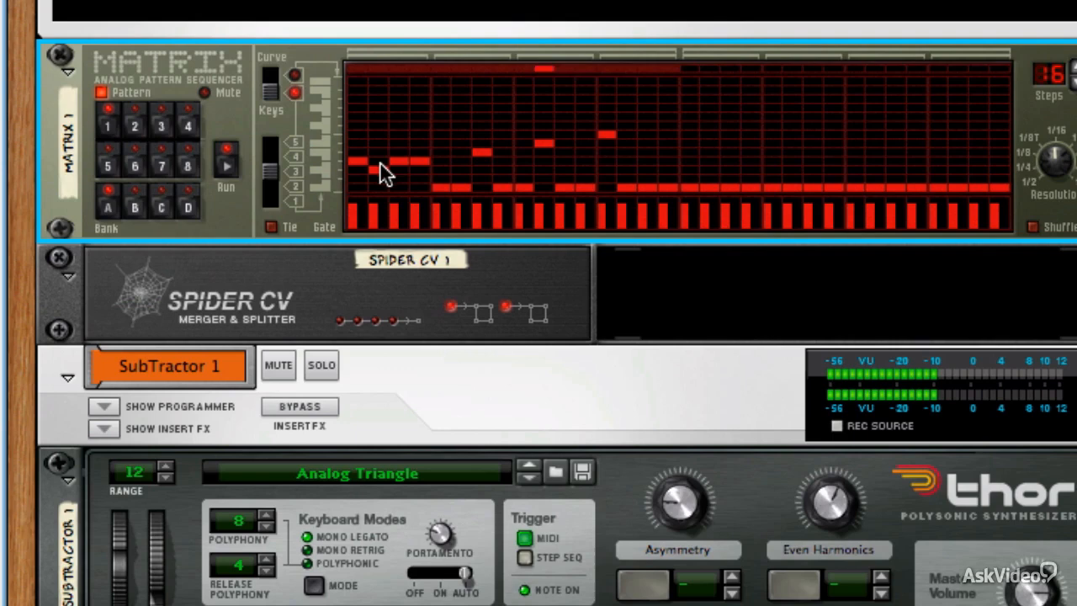
{"action": "left_click", "coordinate": [390, 152]}
{"action": "key", "text": "space"}
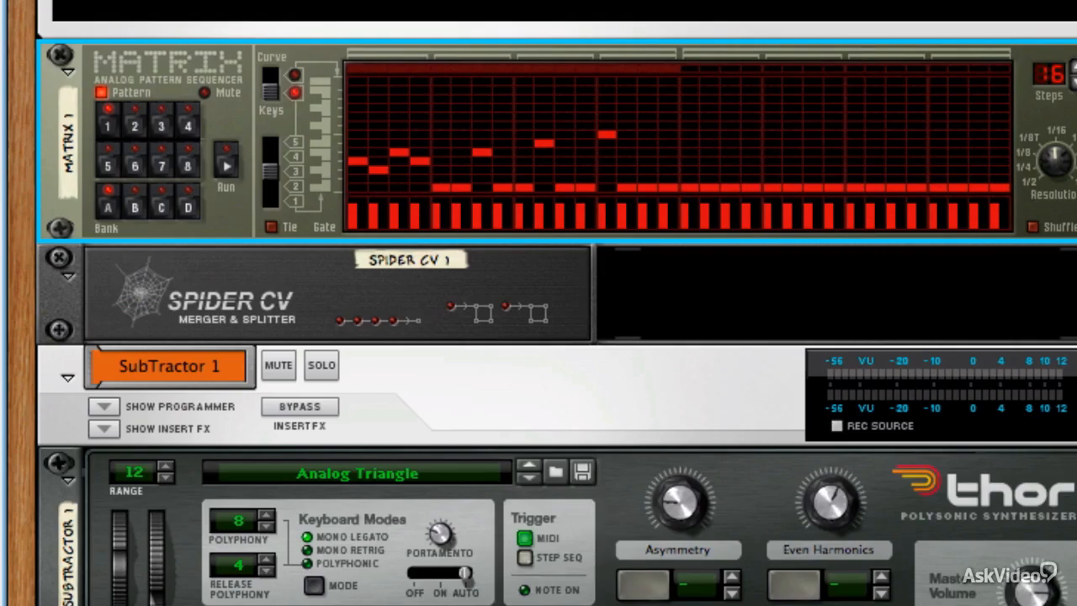
{"action": "left_click_drag", "start_coordinate": [644, 601], "coordinate": [577, 602]}
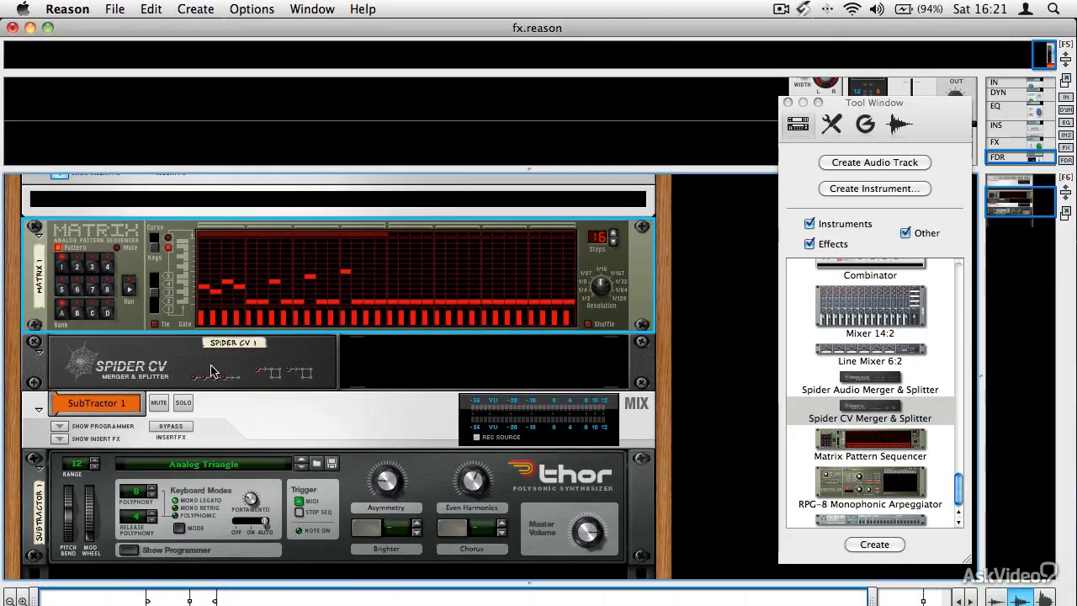
Step: Add a SubTractor Analog Synthesizer to the rack directly below the Thor
{"action": "scroll", "coordinate": [284, 459], "scroll_direction": "down", "scroll_amount": 2}
{"action": "left_click", "coordinate": [934, 382]}
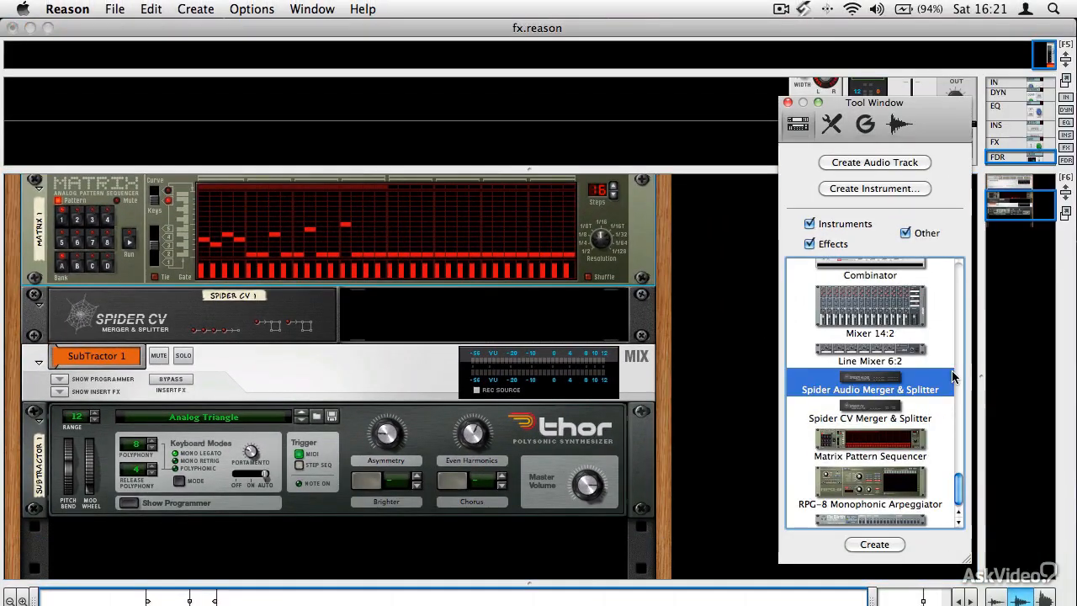
{"action": "left_click_drag", "start_coordinate": [960, 492], "coordinate": [945, 270]}
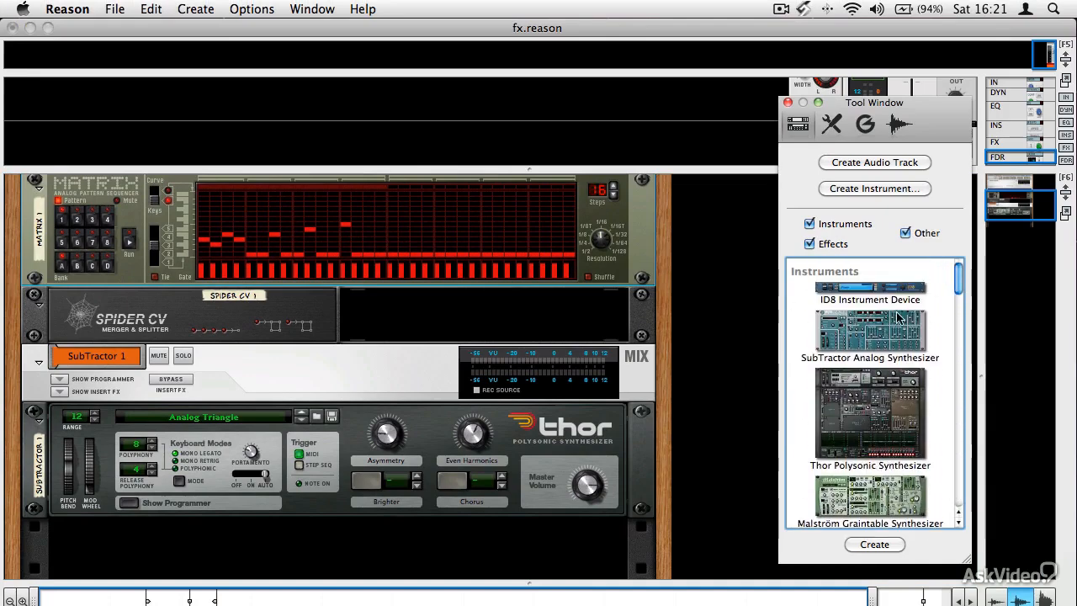
{"action": "left_click_drag", "start_coordinate": [899, 317], "coordinate": [433, 526]}
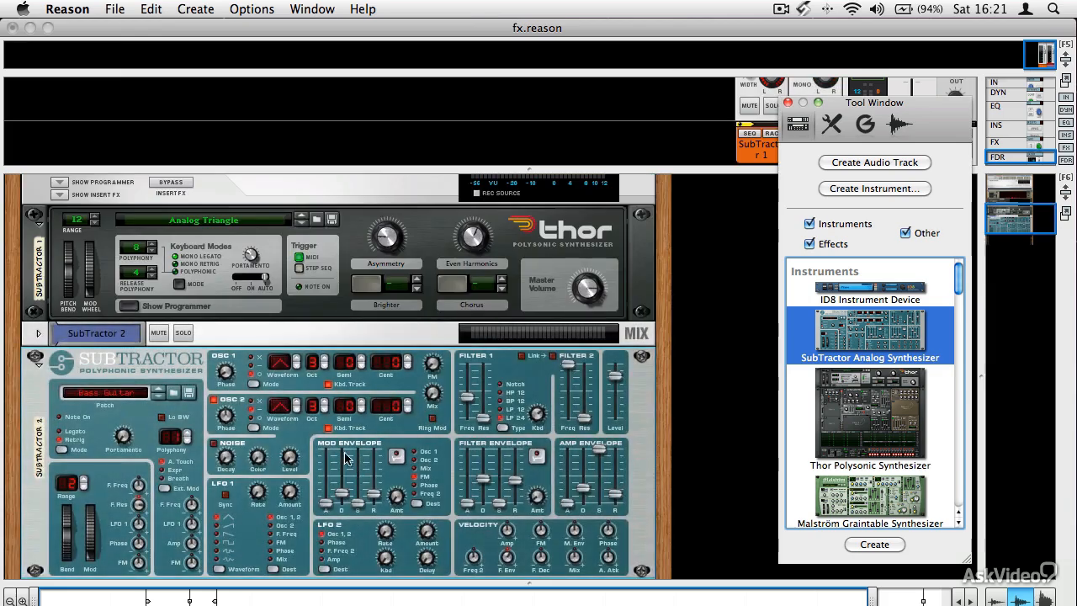
Step: On the rack's rear, connect Spider CV 1's Split A Output 3 to SubTractor 2's Gate and the Split A inverted output to its CV input
{"action": "key", "text": "Tab"}
{"action": "scroll", "coordinate": [261, 410], "scroll_direction": "up", "scroll_amount": 5}
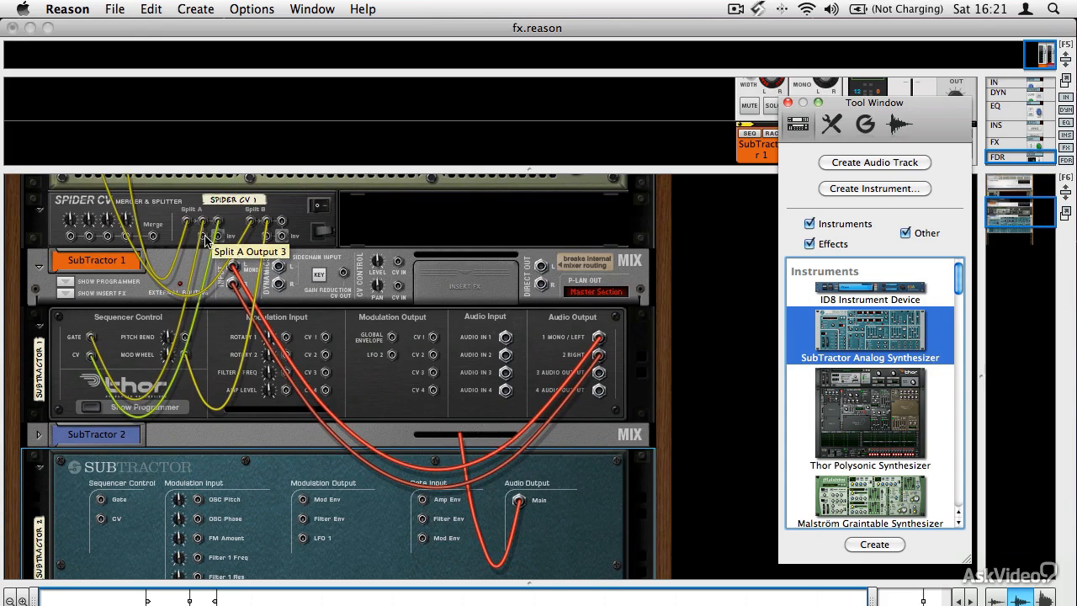
{"action": "left_click_drag", "start_coordinate": [203, 236], "coordinate": [101, 500]}
{"action": "left_click_drag", "start_coordinate": [220, 238], "coordinate": [102, 519]}
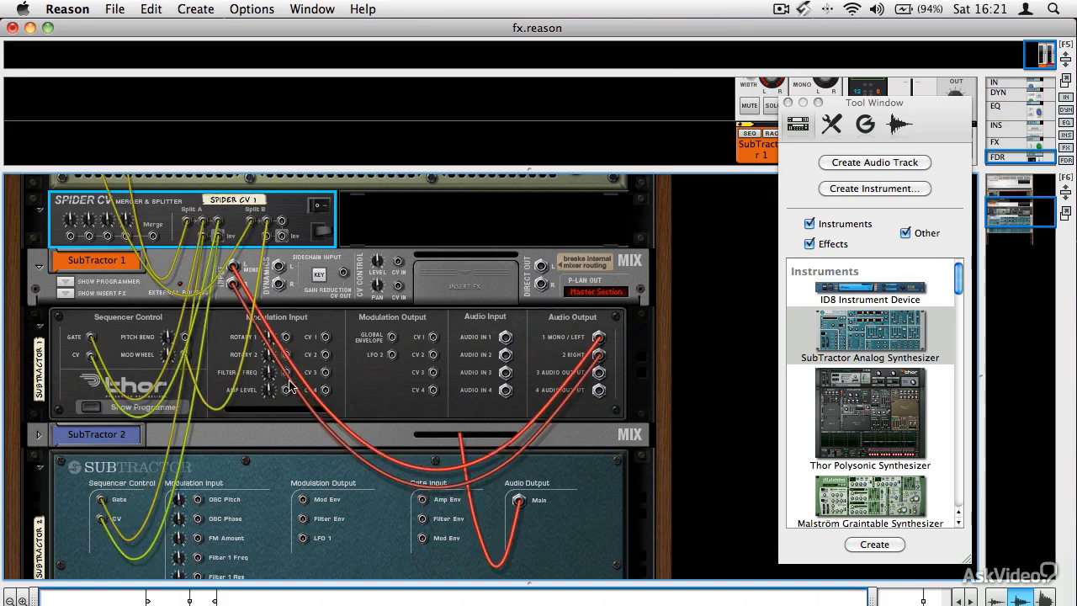
Step: Return to the rack front and step back through SubTractor 2's patches to Dead Soul
{"action": "key", "text": "Tab"}
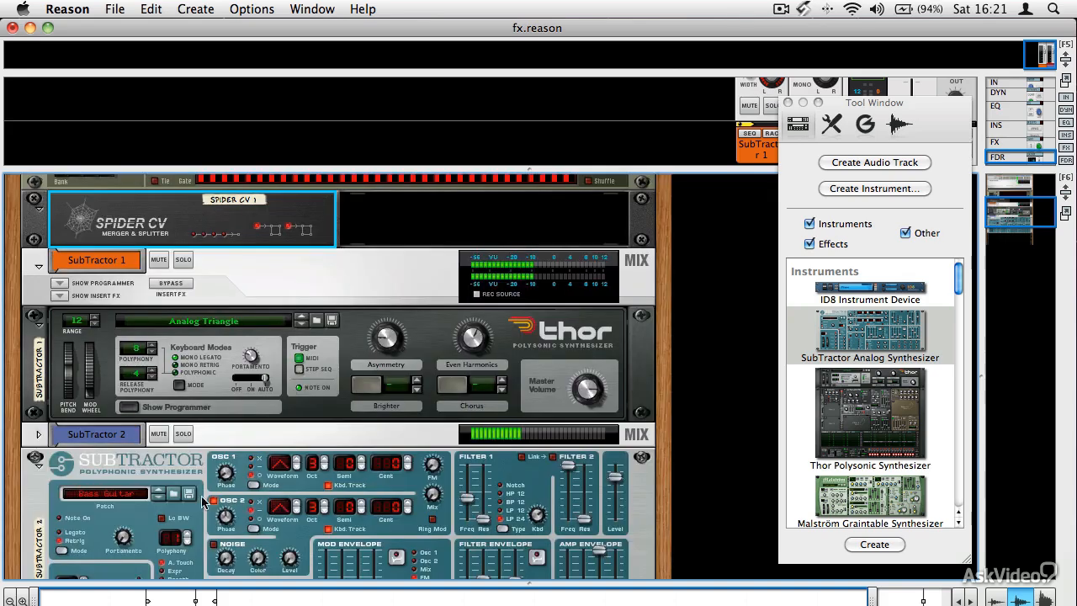
{"action": "left_click", "coordinate": [159, 496]}
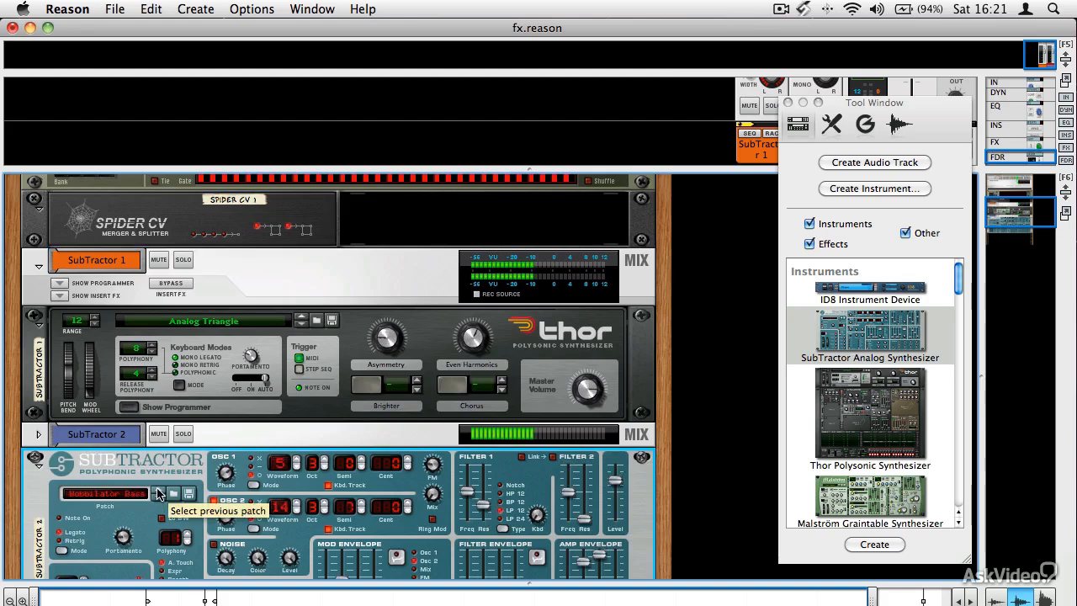
{"action": "left_click", "coordinate": [158, 496]}
{"action": "left_click", "coordinate": [158, 494]}
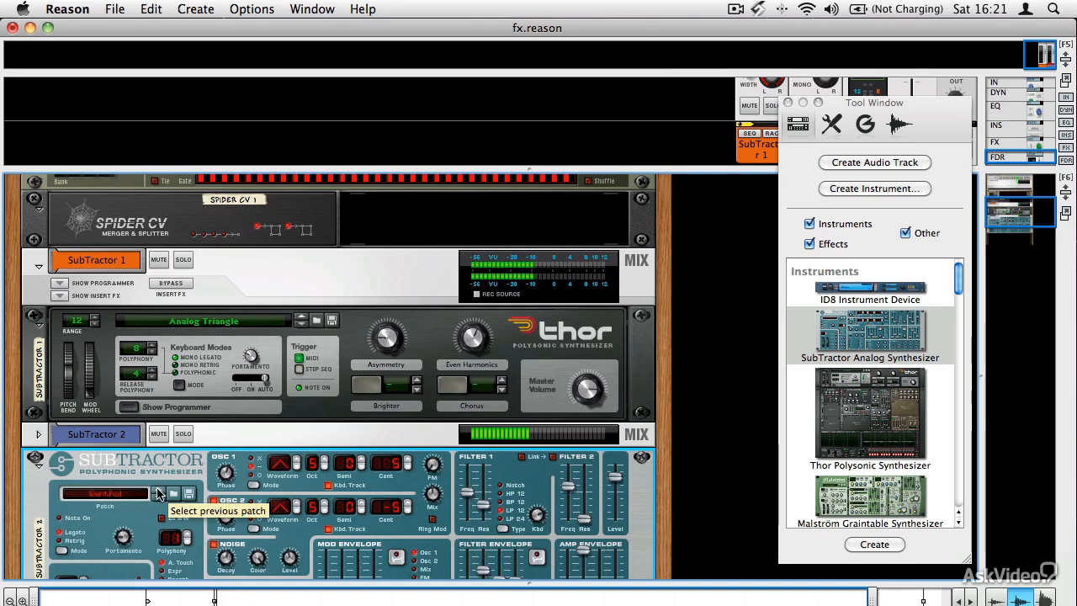
{"action": "left_click", "coordinate": [158, 493]}
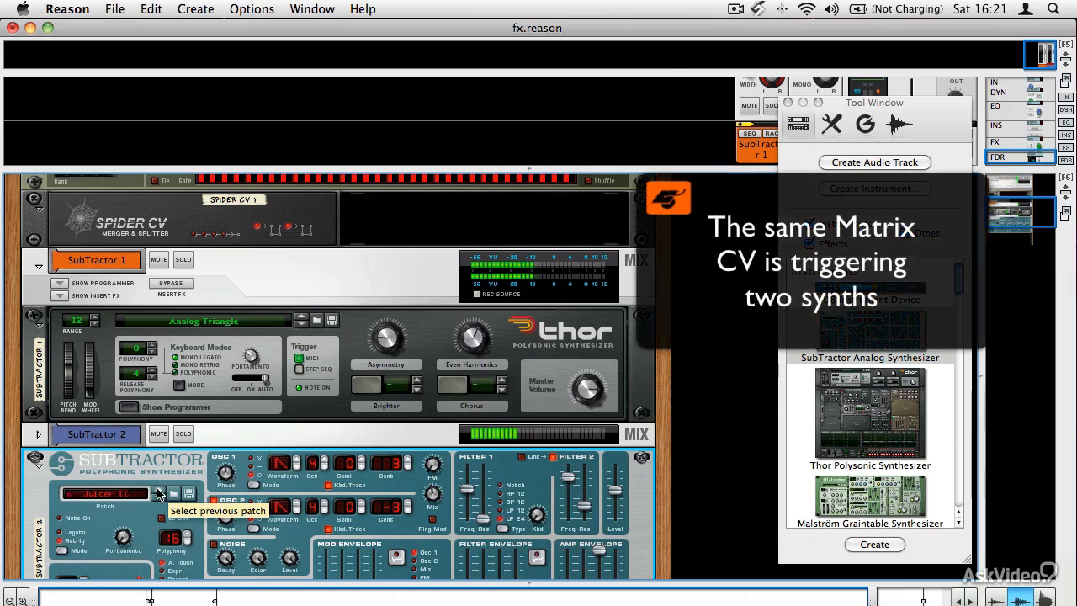
{"action": "left_click", "coordinate": [158, 494]}
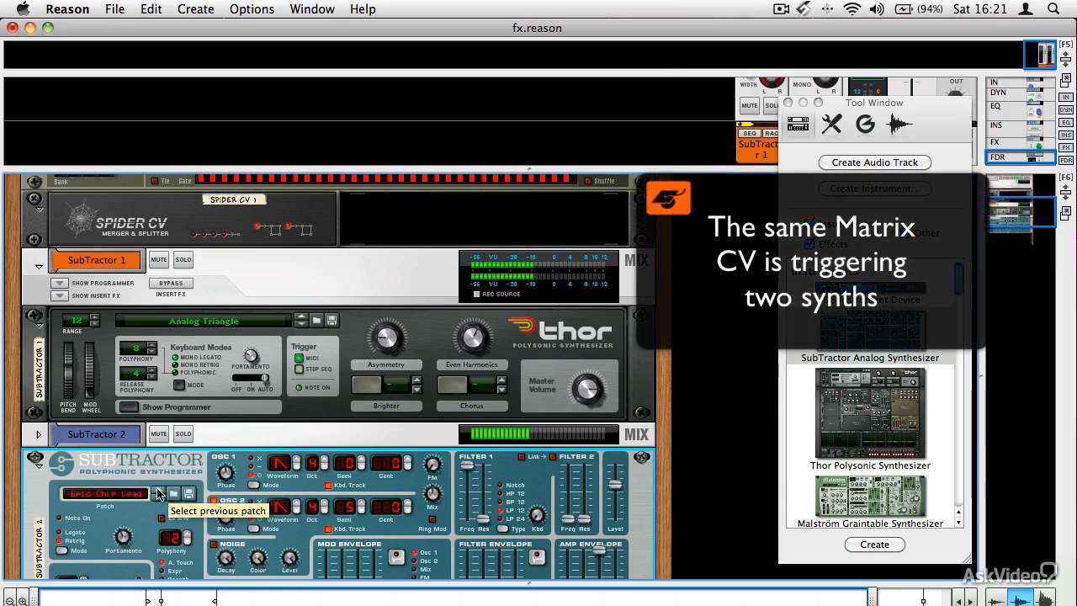
{"action": "left_click", "coordinate": [158, 494]}
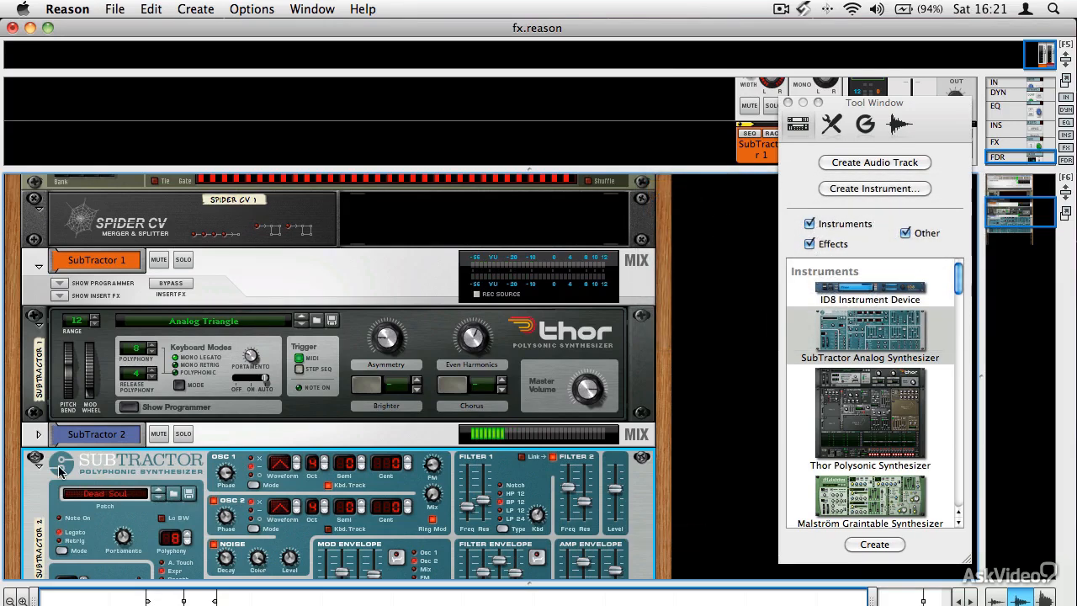
Step: Delete the SubTractor 2 device and its track from the rack
{"action": "right_click", "coordinate": [115, 476]}
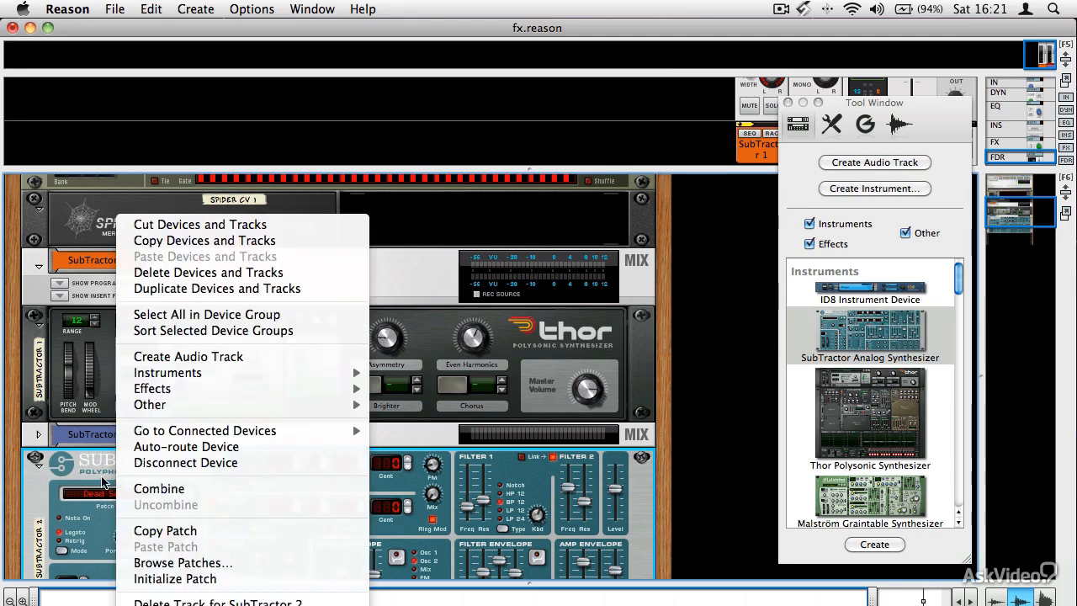
{"action": "left_click", "coordinate": [102, 476]}
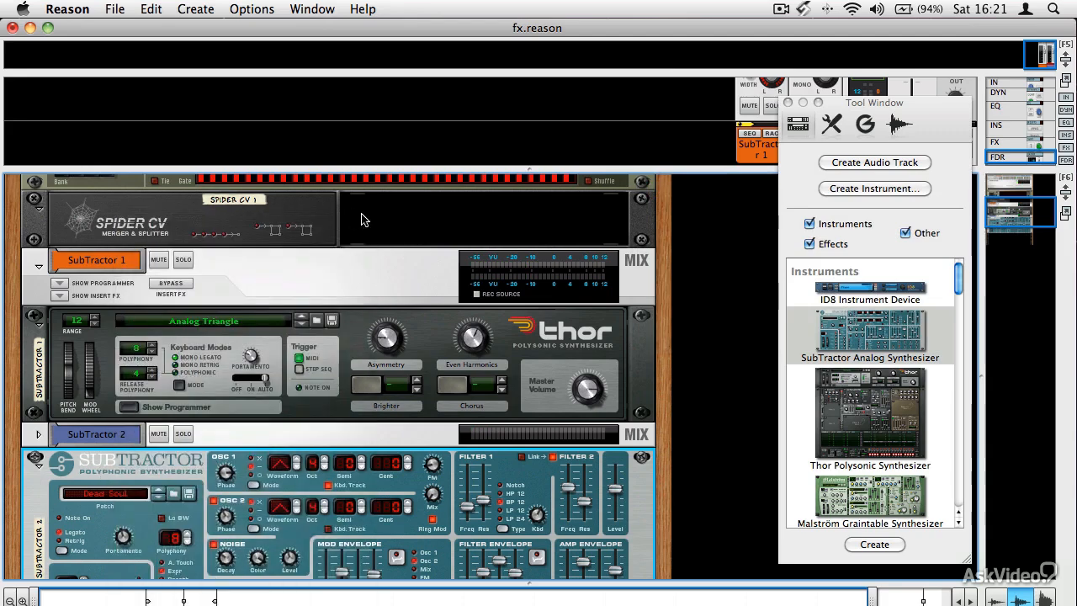
{"action": "right_click", "coordinate": [128, 457]}
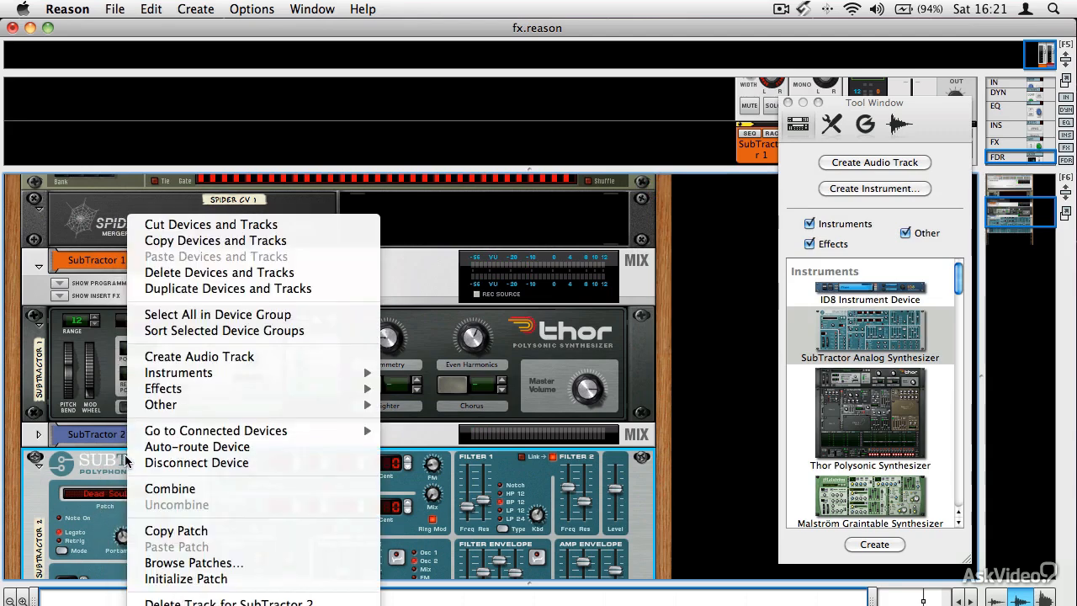
{"action": "left_click", "coordinate": [232, 275]}
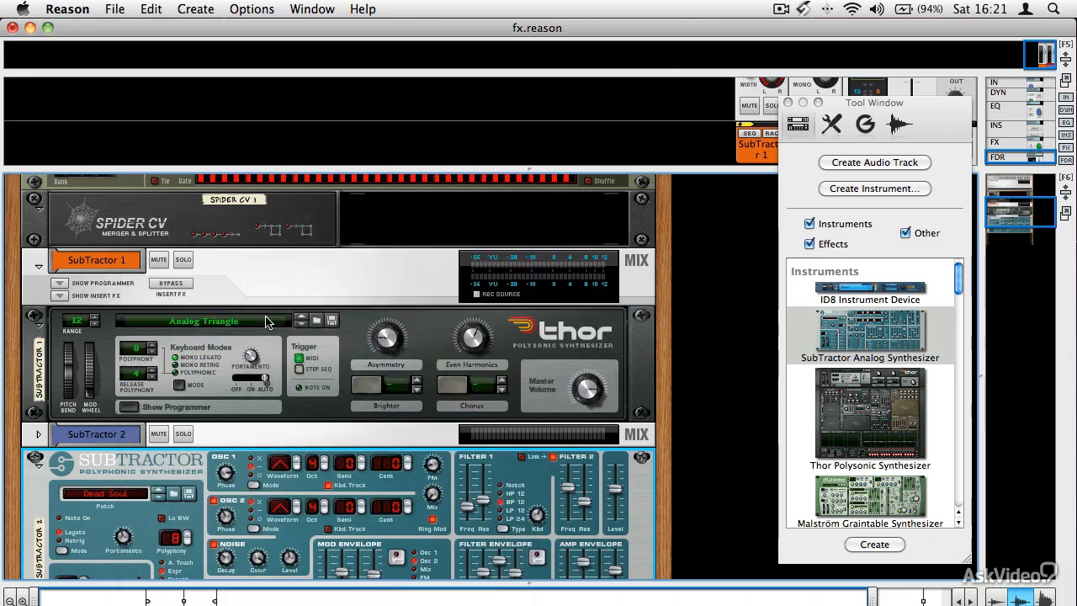
{"action": "left_click", "coordinate": [654, 255]}
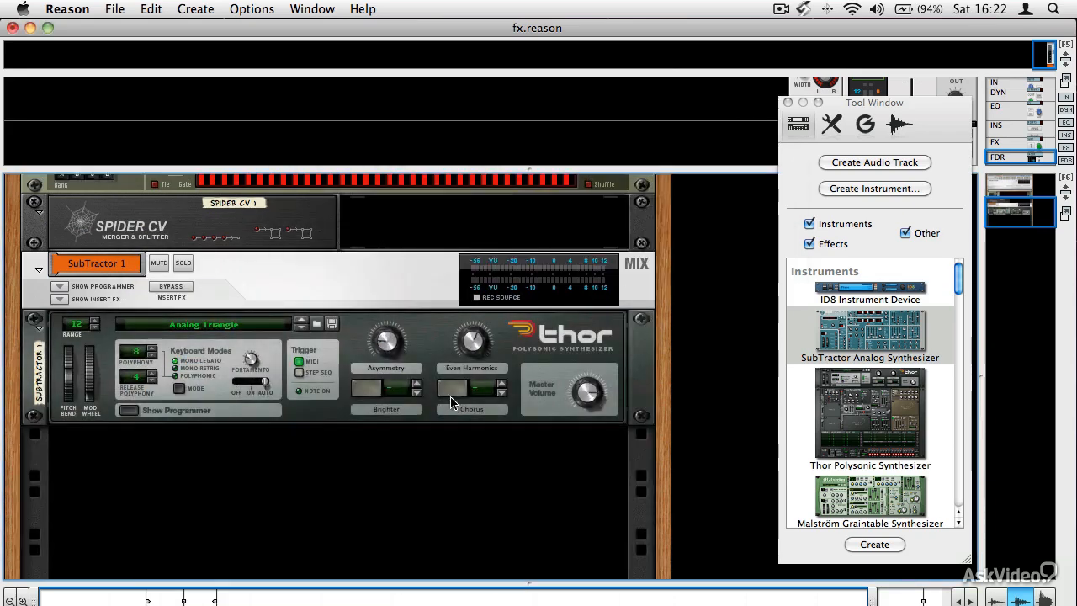
Step: Redraw Matrix 1's curve pattern to descend from a high first step across the first seven steps, with steps 8 to 12 at zero
{"action": "key", "text": "Tab"}
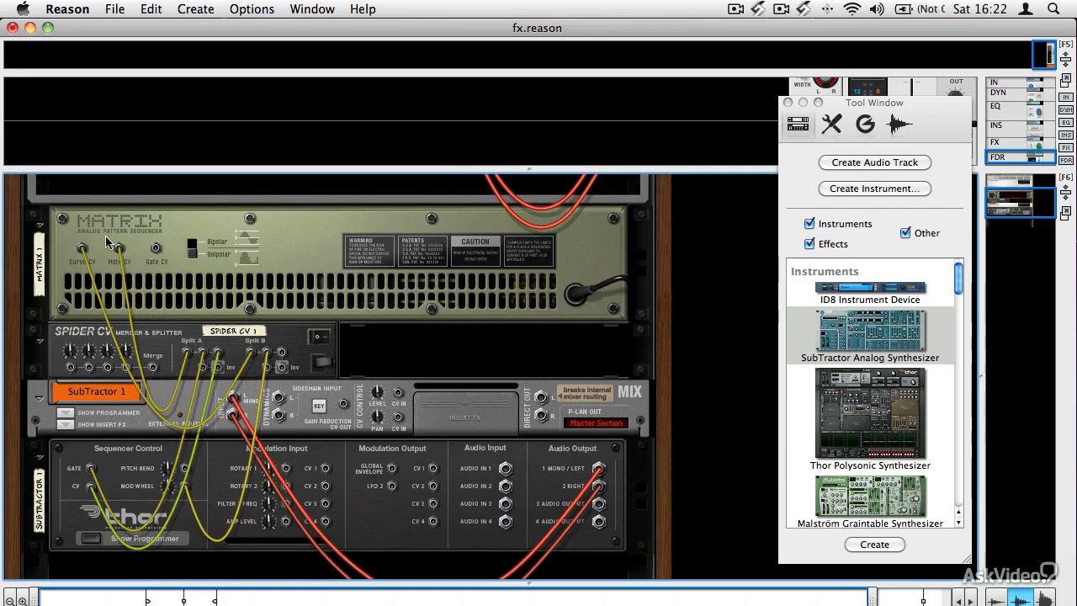
{"action": "key", "text": "Tab"}
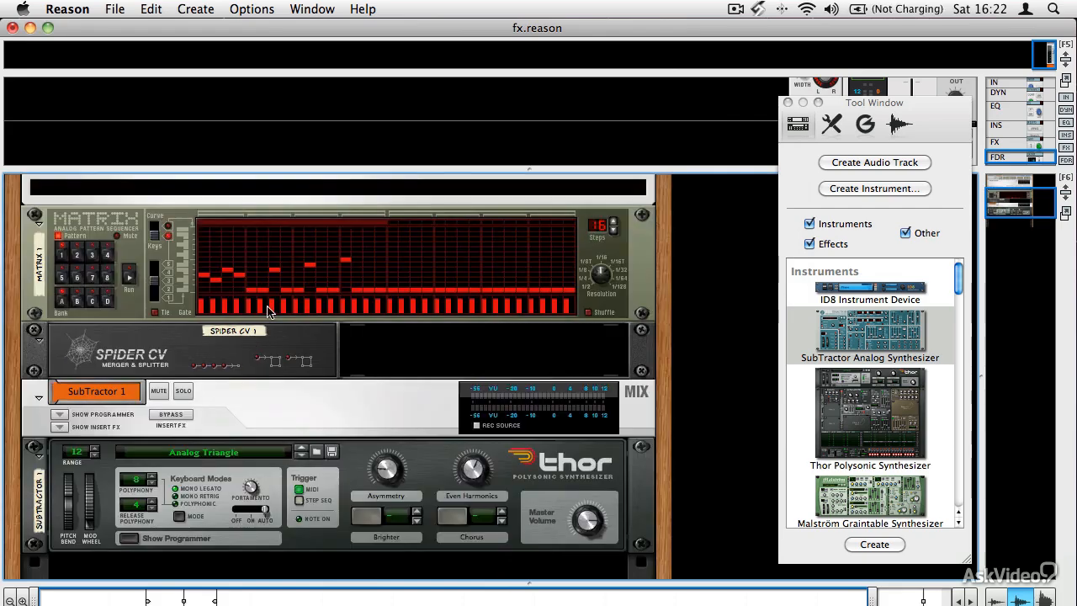
{"action": "left_click", "coordinate": [160, 238]}
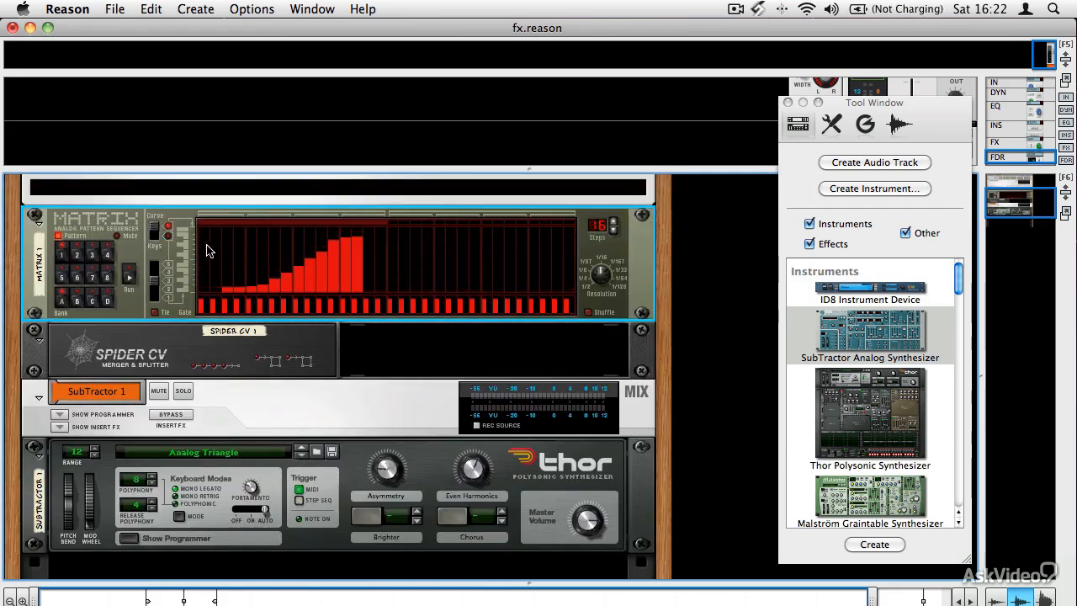
{"action": "left_click_drag", "start_coordinate": [207, 233], "coordinate": [335, 308]}
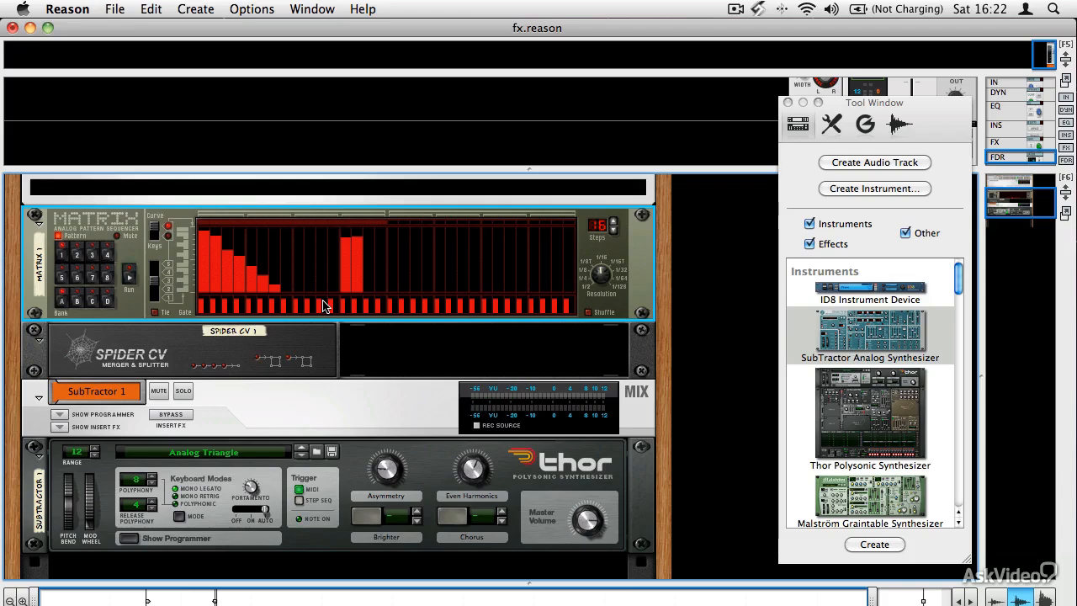
Step: On the rack's rear, examine the Merge Output of Spider CV 1
{"action": "key", "text": "Tab"}
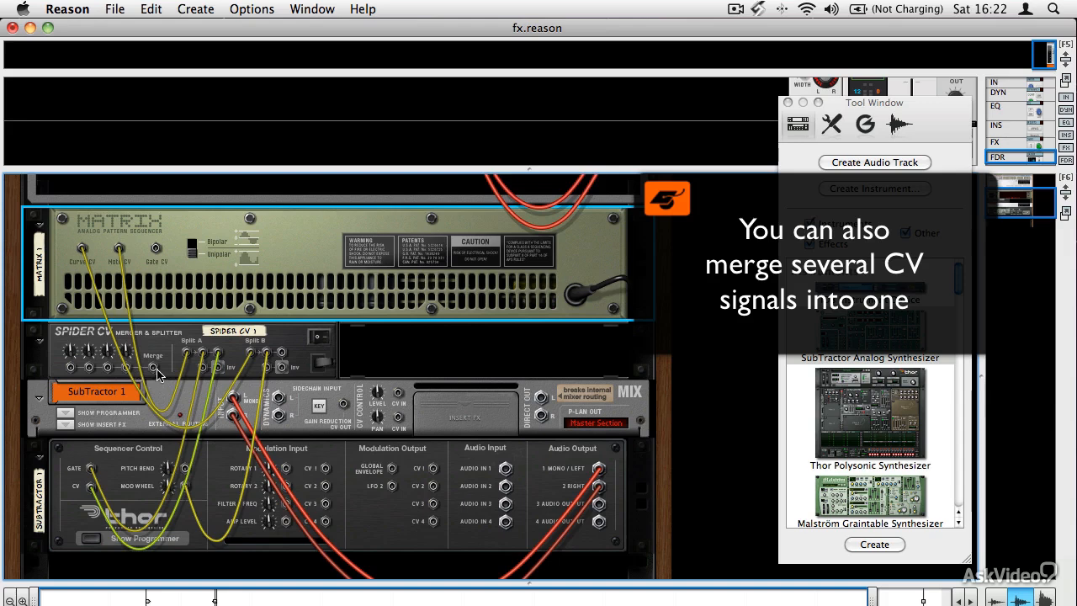
{"action": "mouse_move", "coordinate": [152, 366]}
{"action": "left_mouse_down"}
{"action": "mouse_move", "coordinate": [173, 368]}
{"action": "mouse_move", "coordinate": [154, 371]}
{"action": "left_mouse_up"}
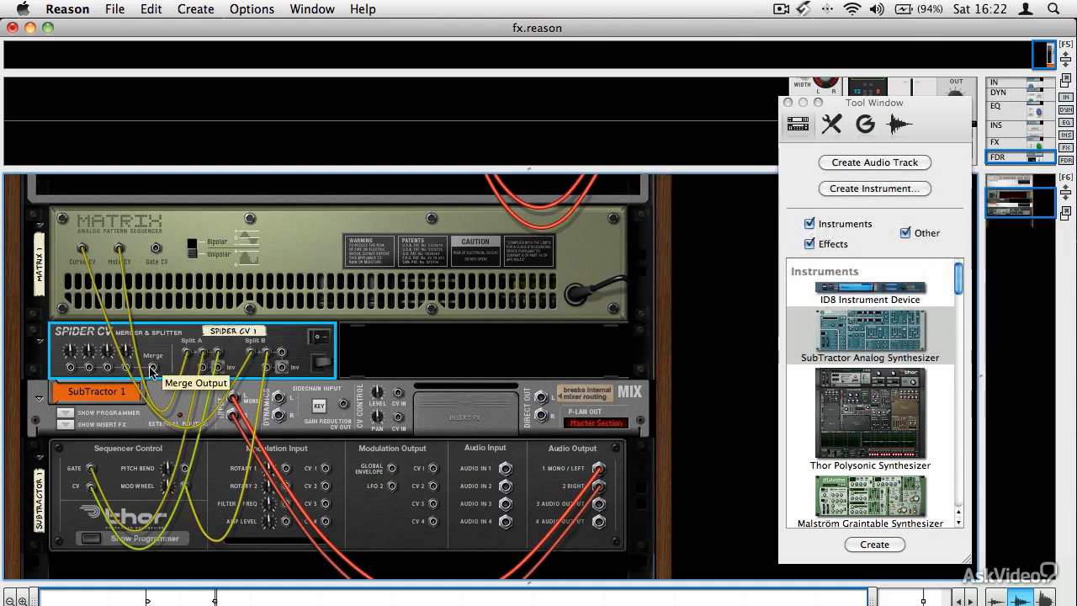